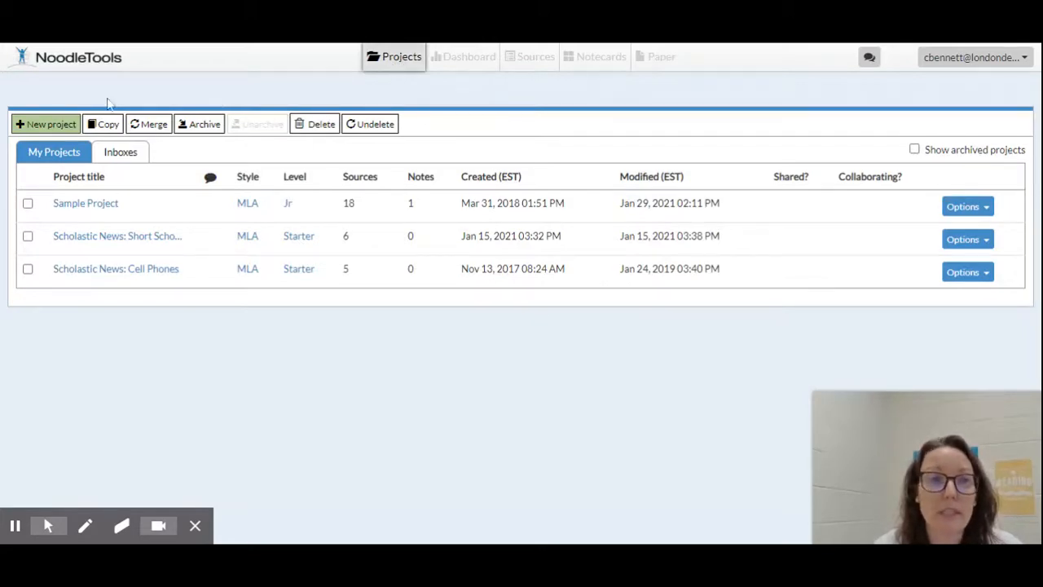
Step: Create a new project titled "Short School Week" with MLA citation style and the Starter citation level
click(58, 125)
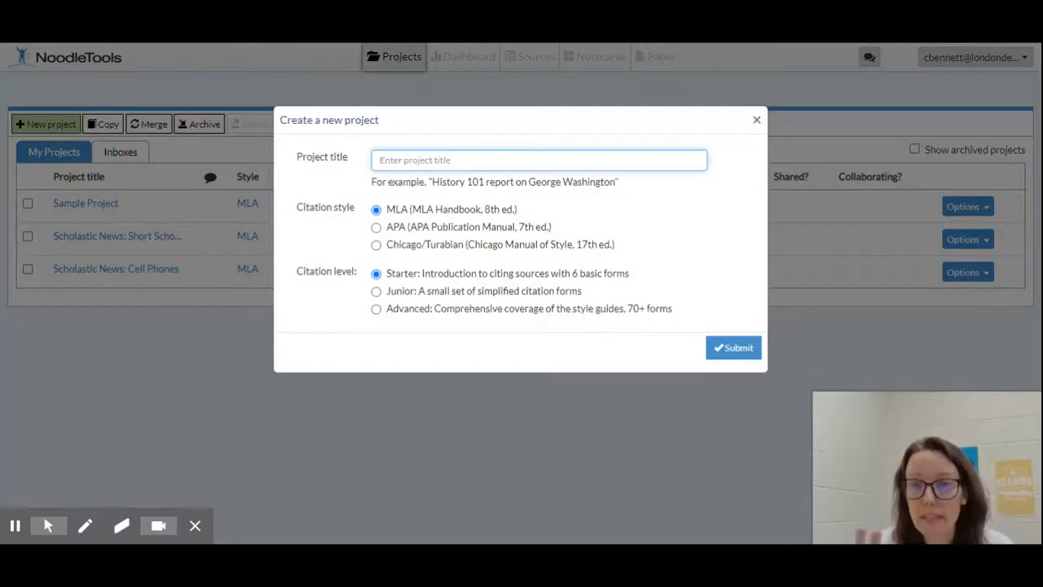
text(Sh)
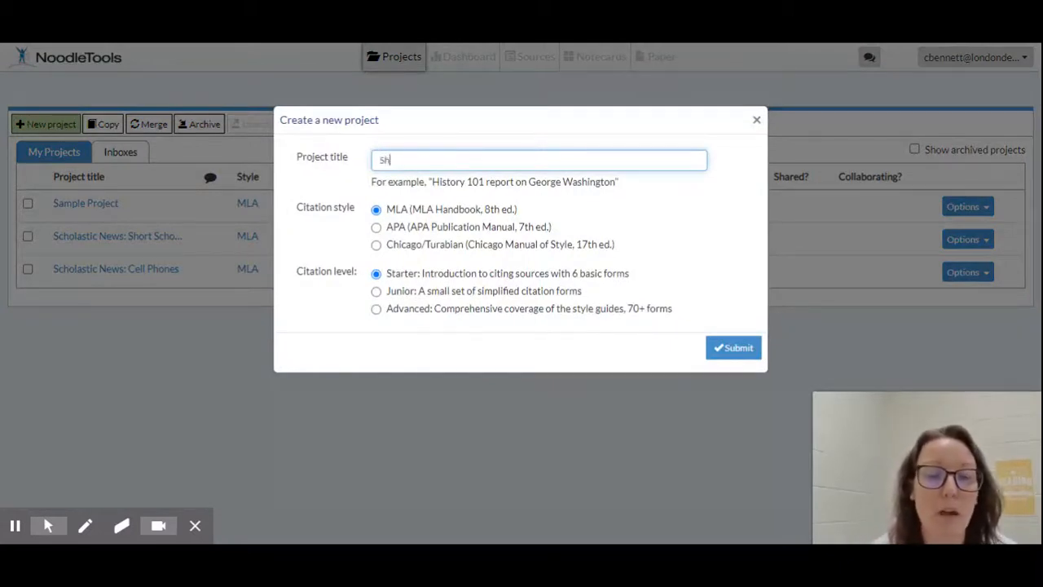
text(ort School Week)
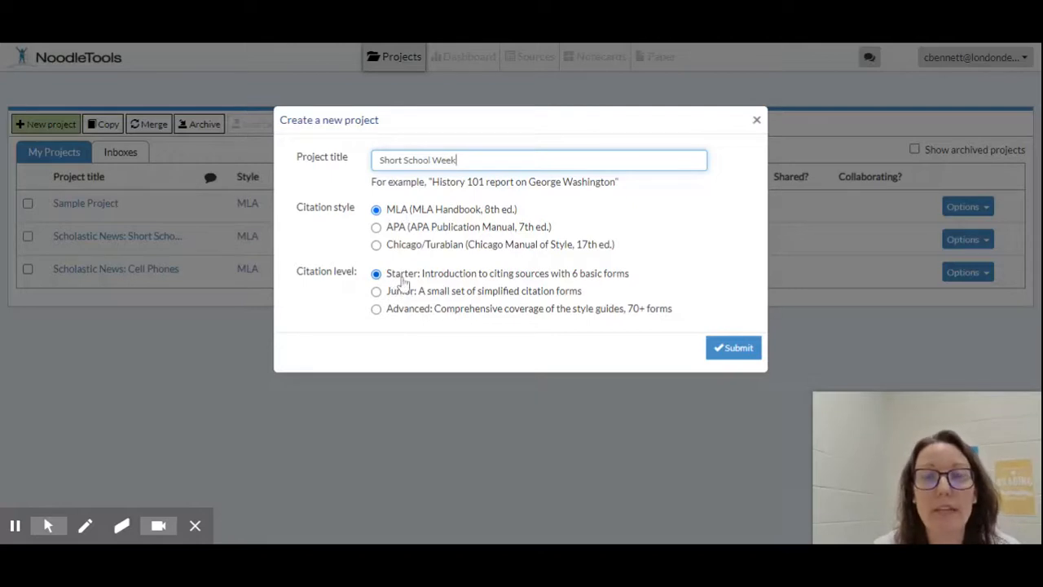
click(722, 352)
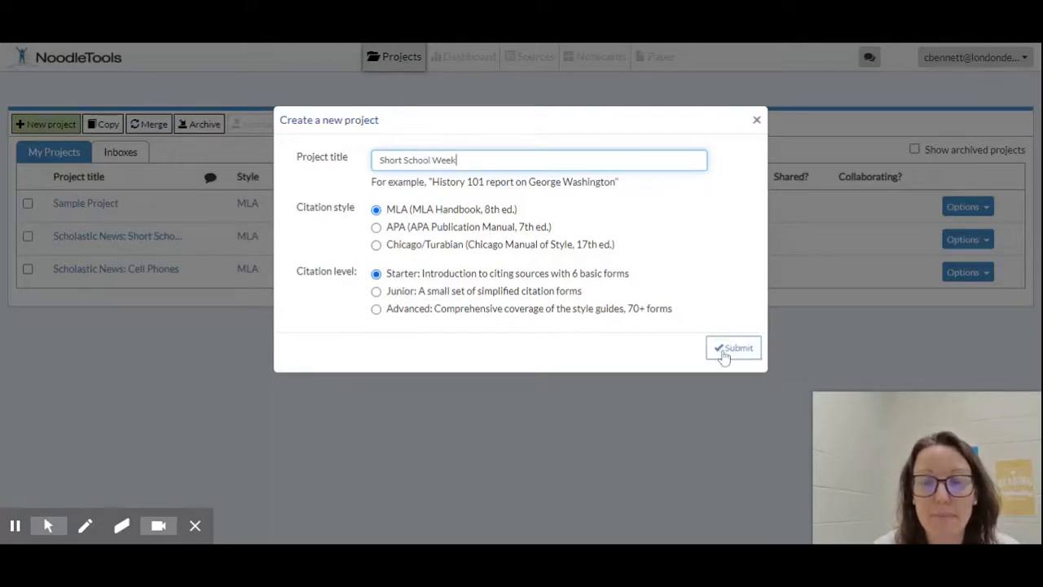
click(723, 354)
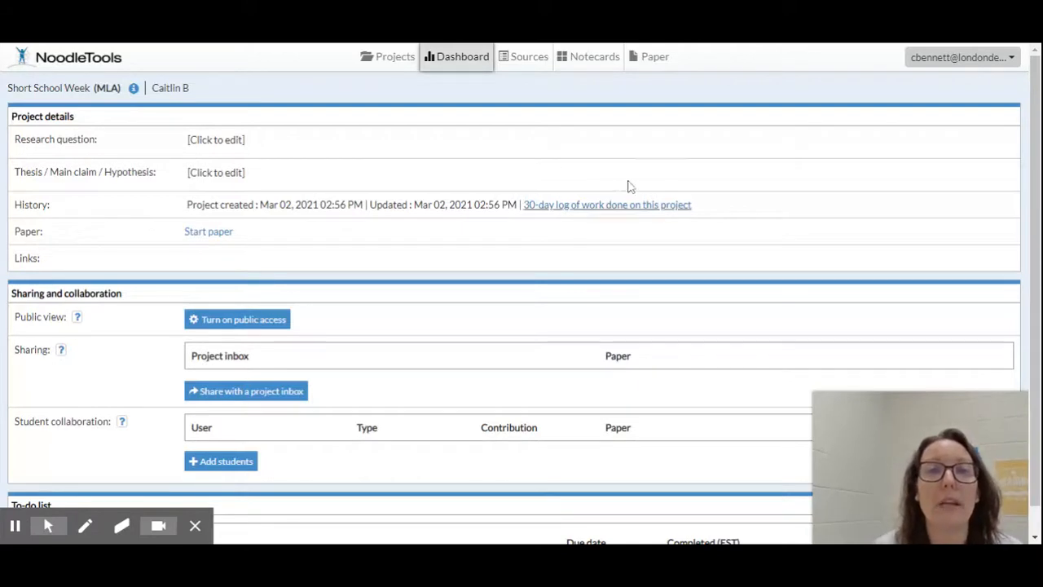
Step: Start a new source citation for a print or in-hand magazine in the project's sources
click(529, 65)
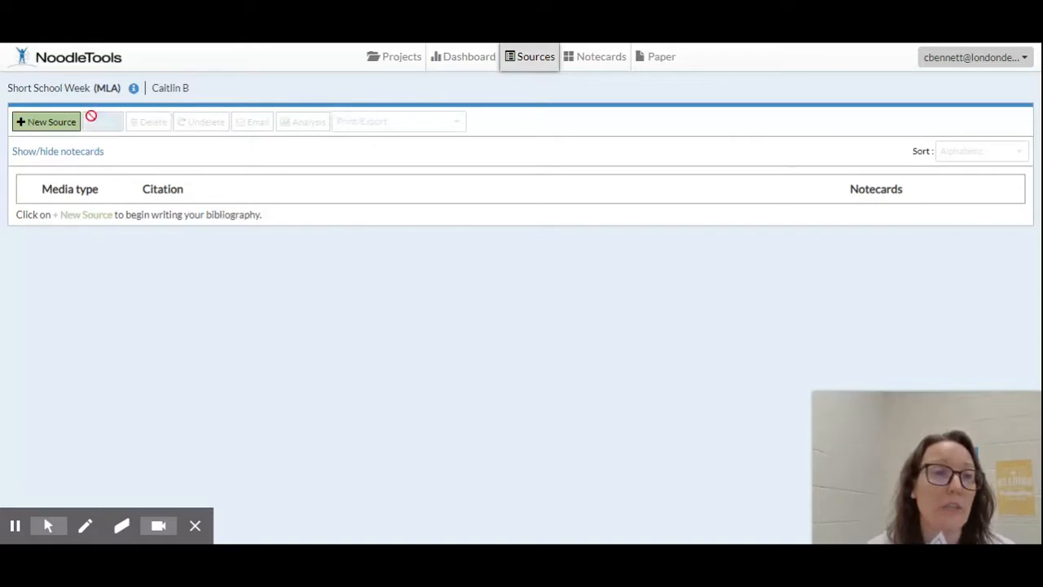
click(68, 127)
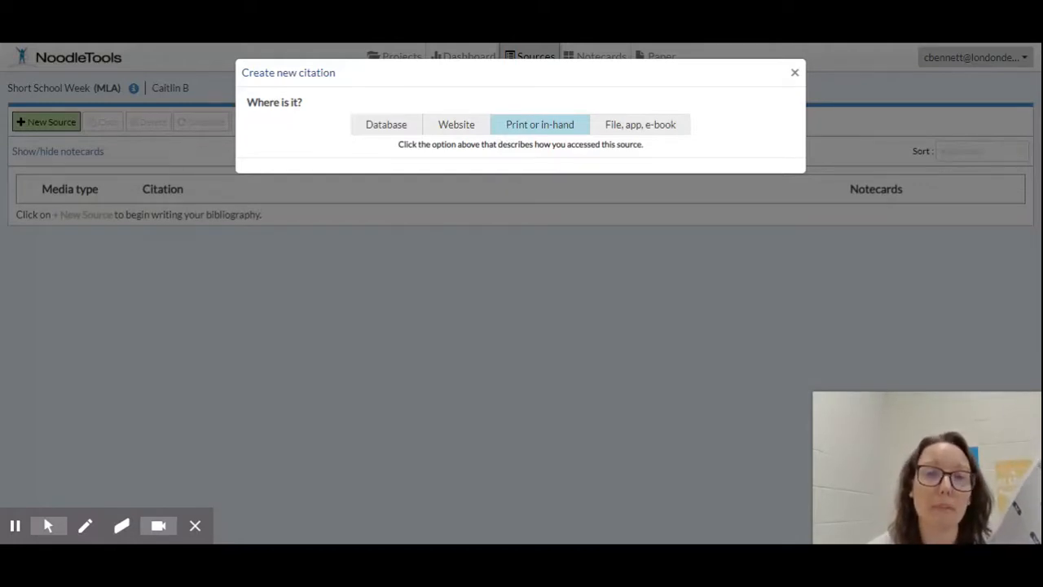
click(508, 130)
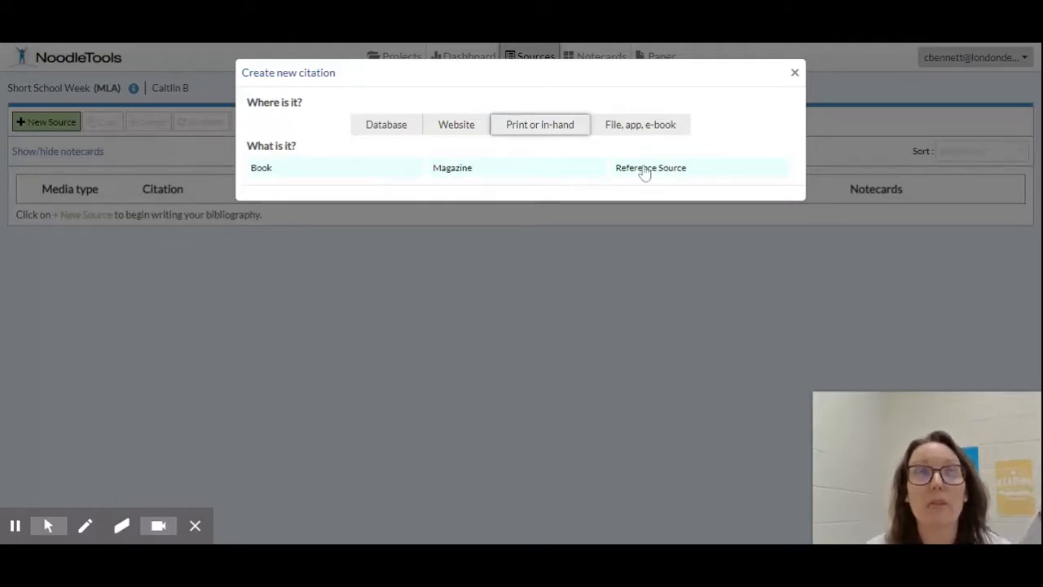
click(504, 177)
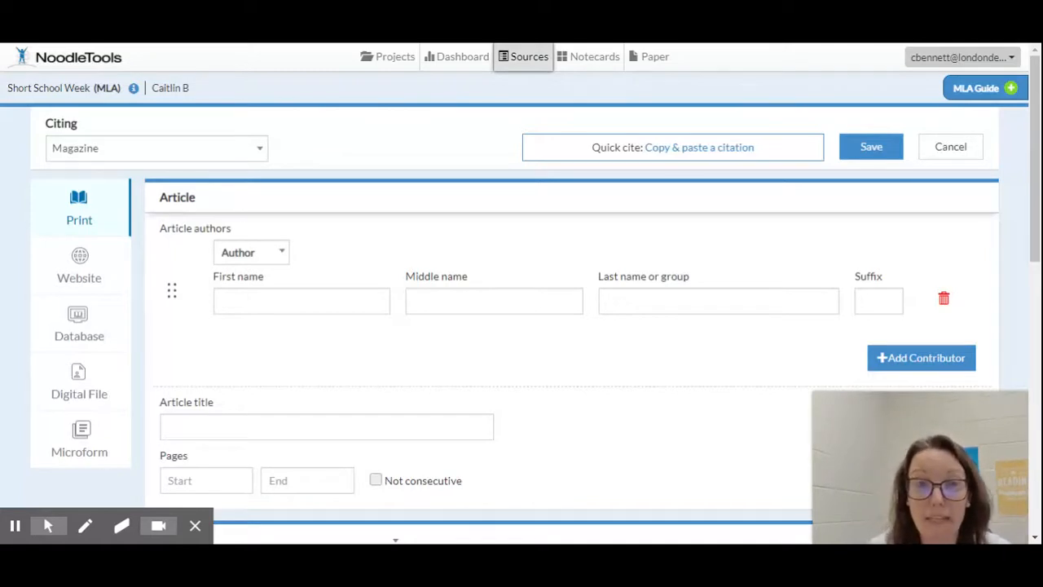
Step: Remove the empty author entry and set the article title to "Should the School Week Be Shorter?"
click(944, 300)
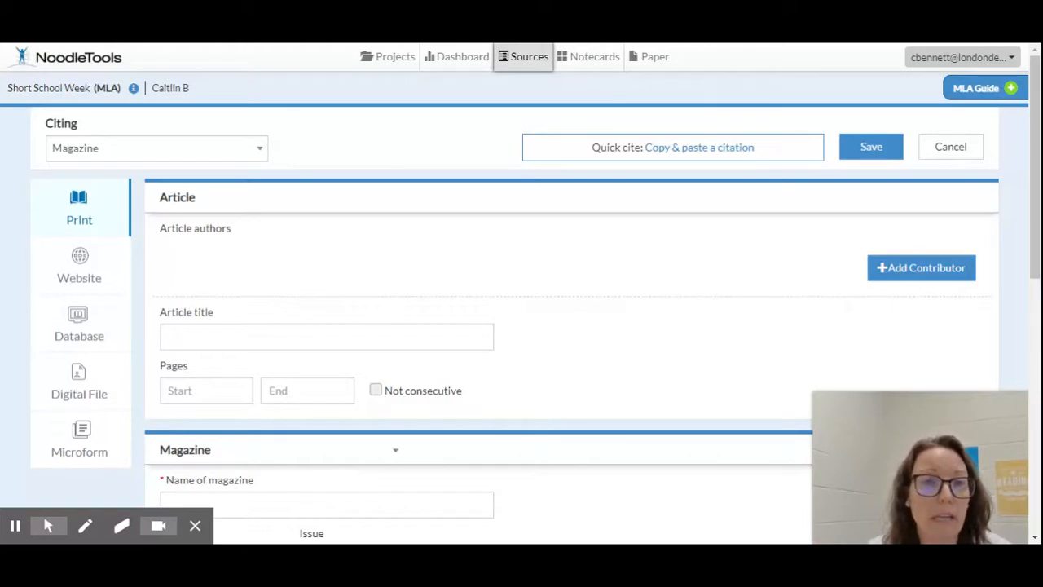
click(459, 331)
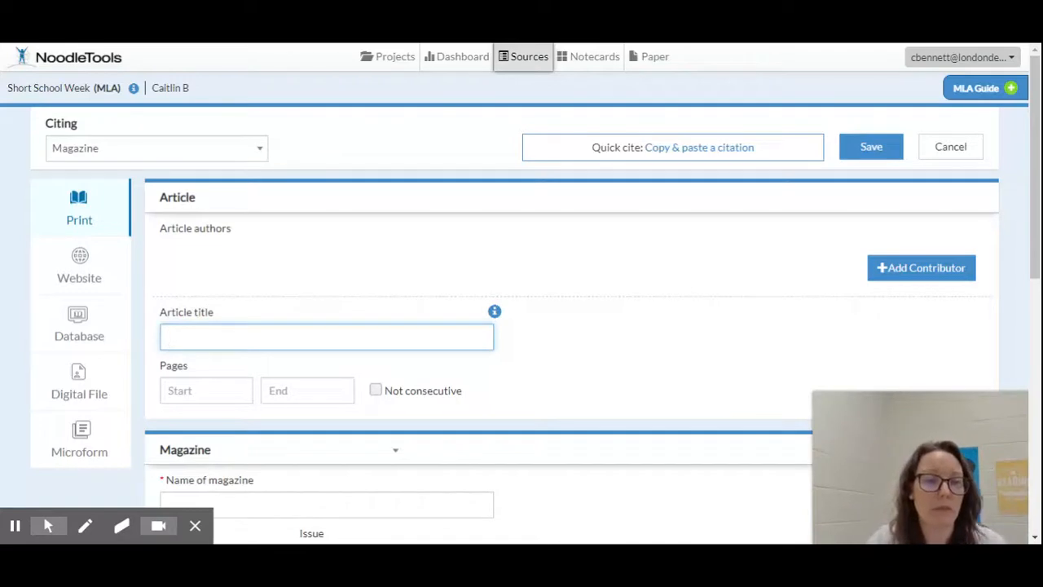
text(Should )
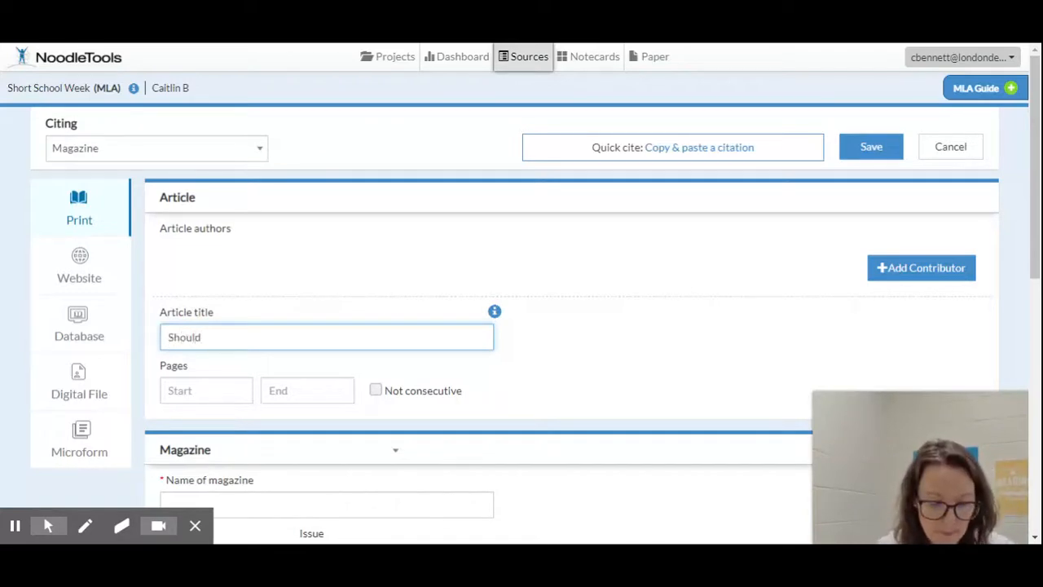
text(the School We)
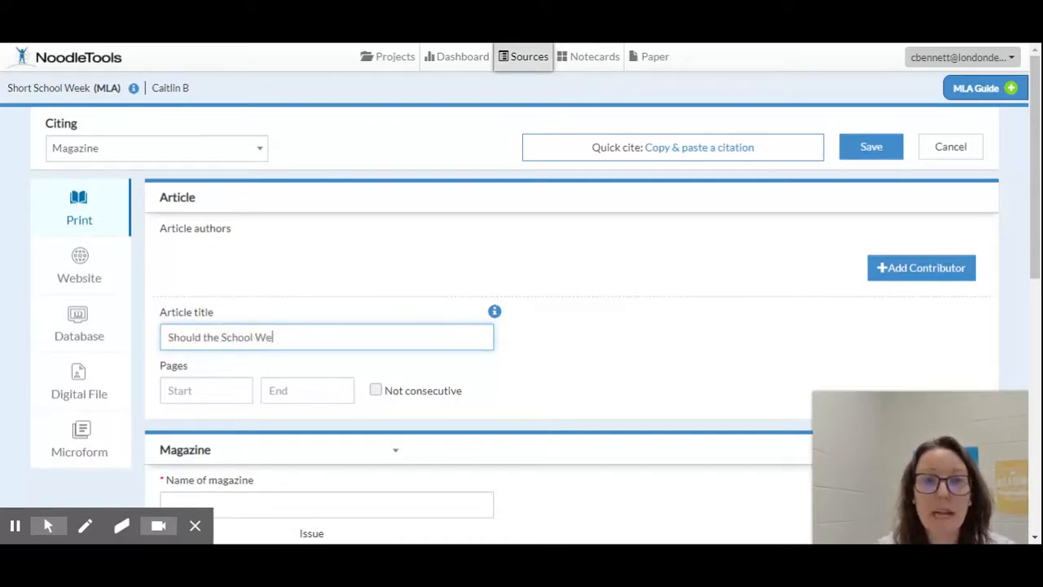
text(ek Be Shorter?)
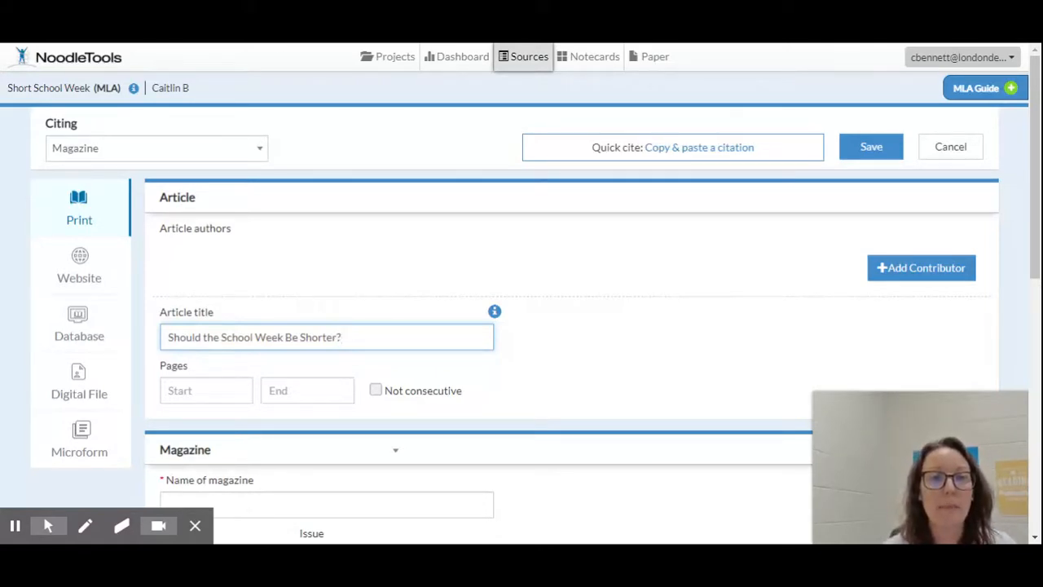
Step: Set both the start and end page of the article to 7
key(Tab)
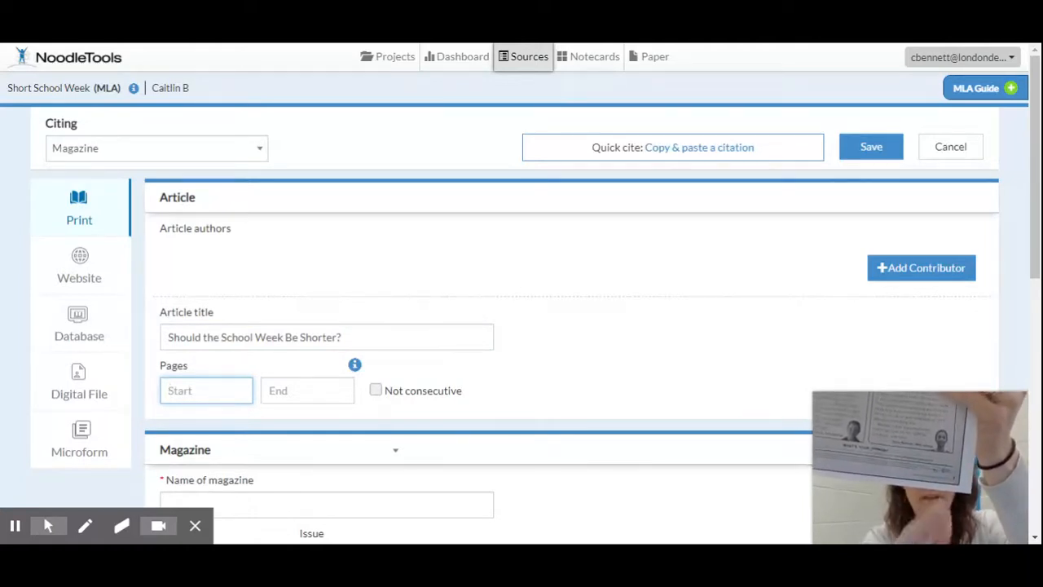
text(7)
key(Tab)
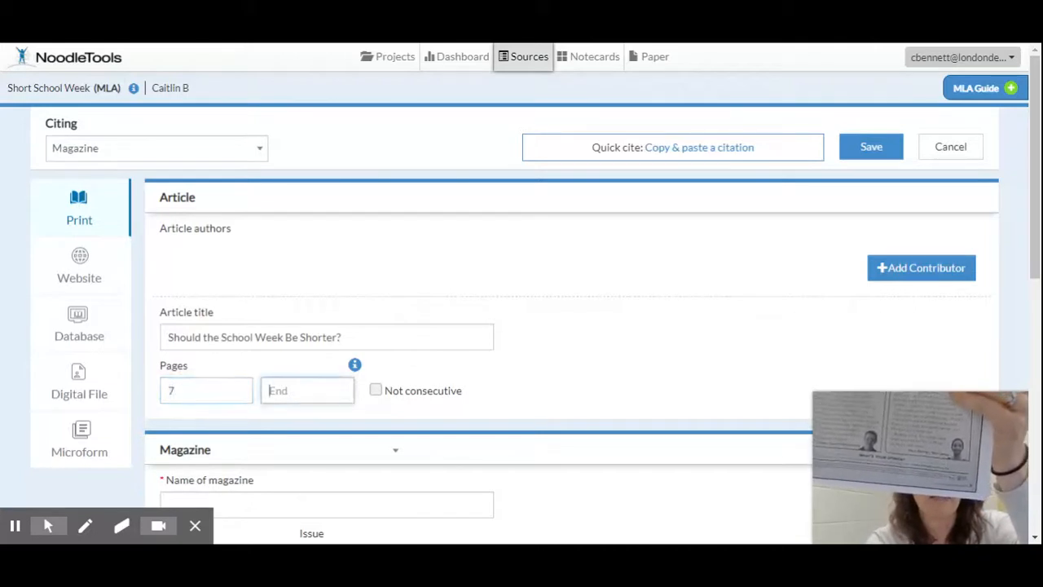
text(7)
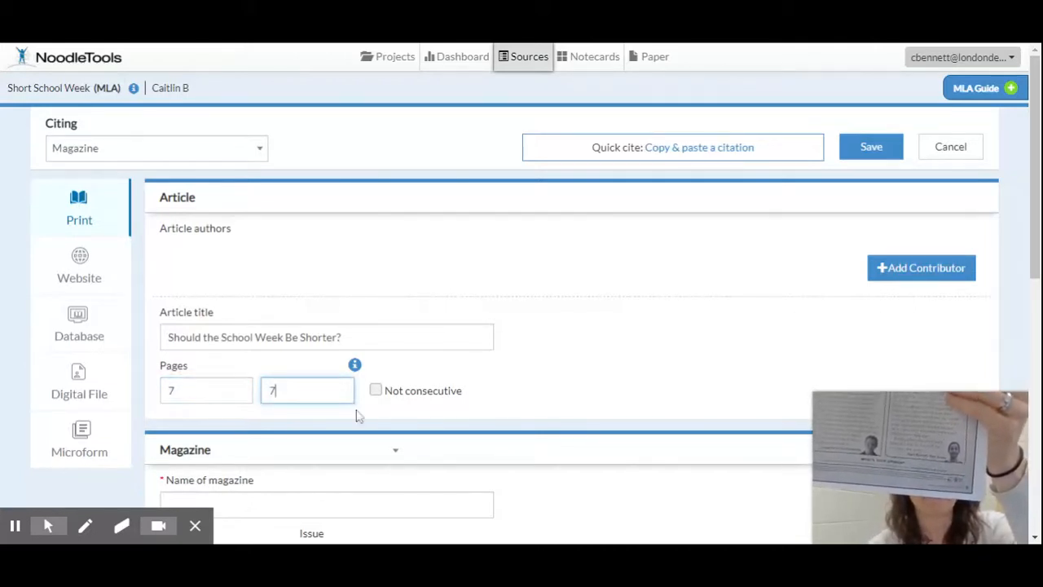
Step: Enter "Scholastic News" as the name of the magazine
scroll(479, 442, down, 1)
scroll(479, 442, down, 3)
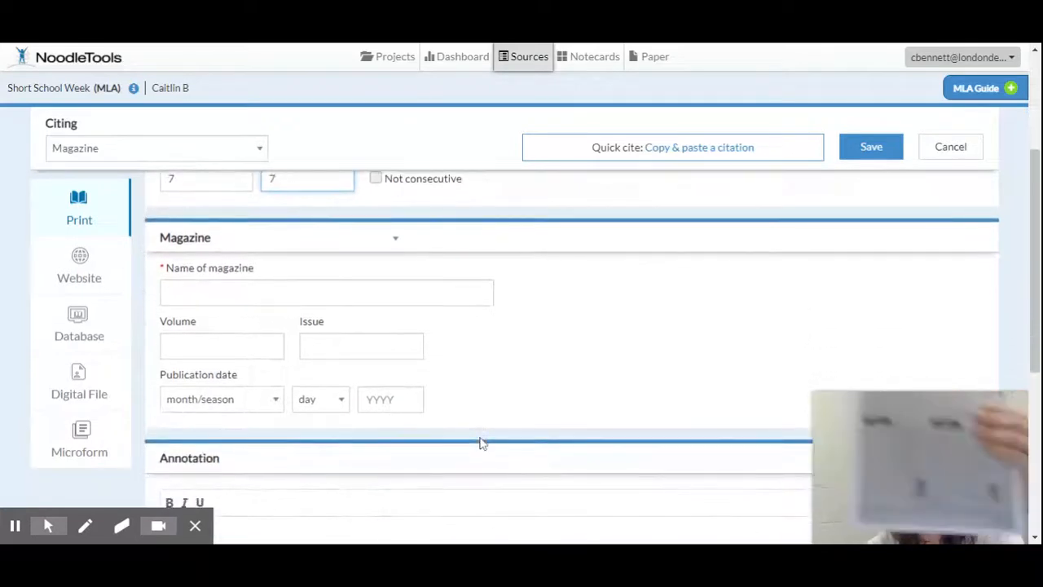
click(379, 295)
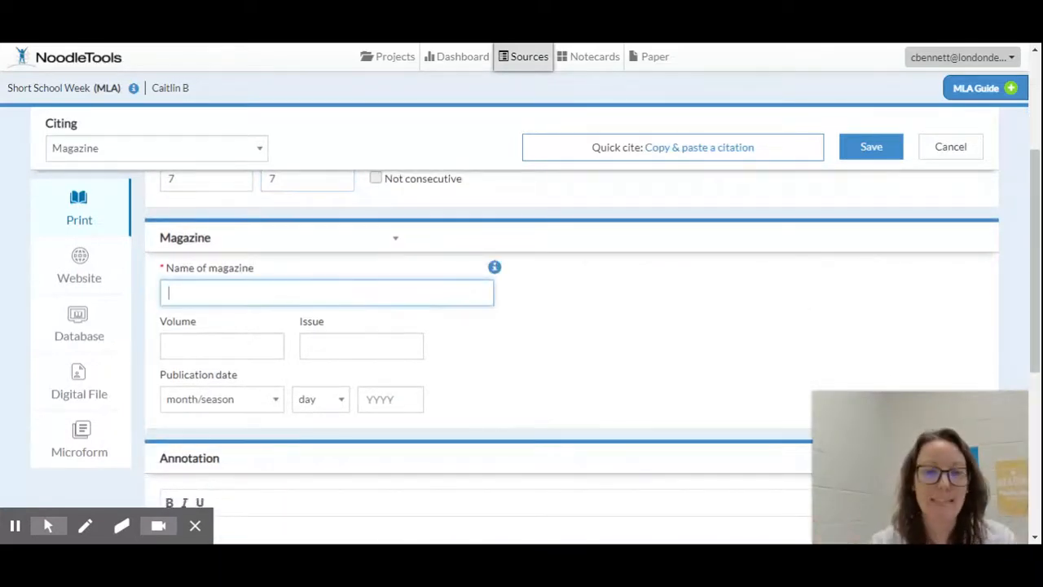
text(Scholastic)
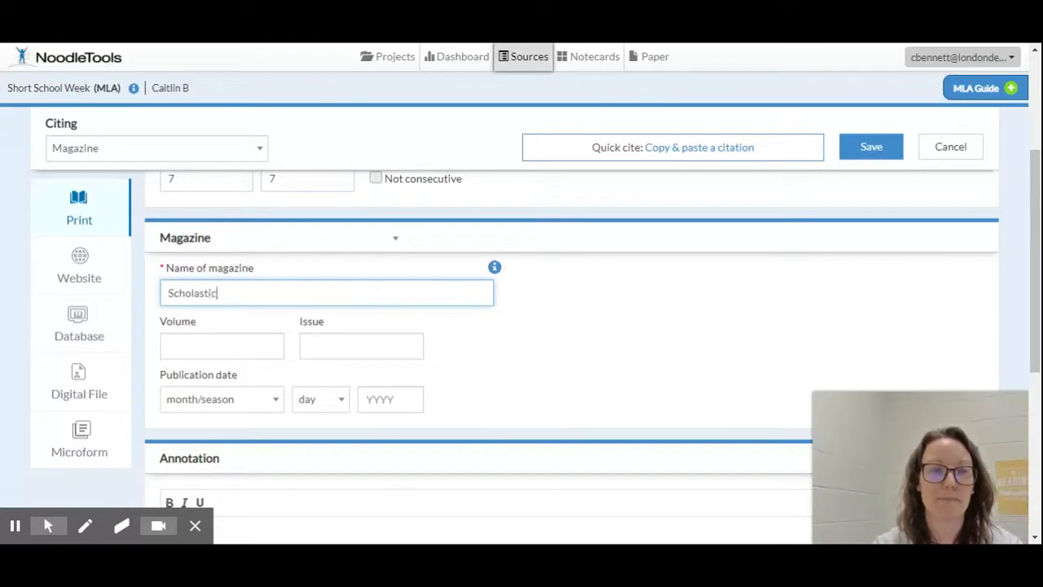
text( News)
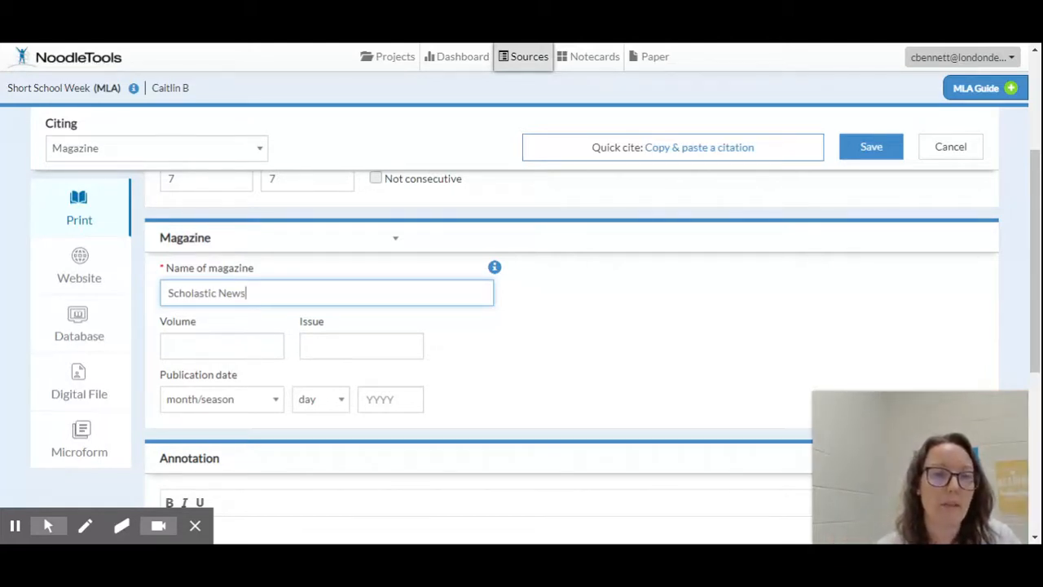
Step: Set the magazine's volume to 87 and its issue to 4
click(236, 345)
text(87)
key(Tab)
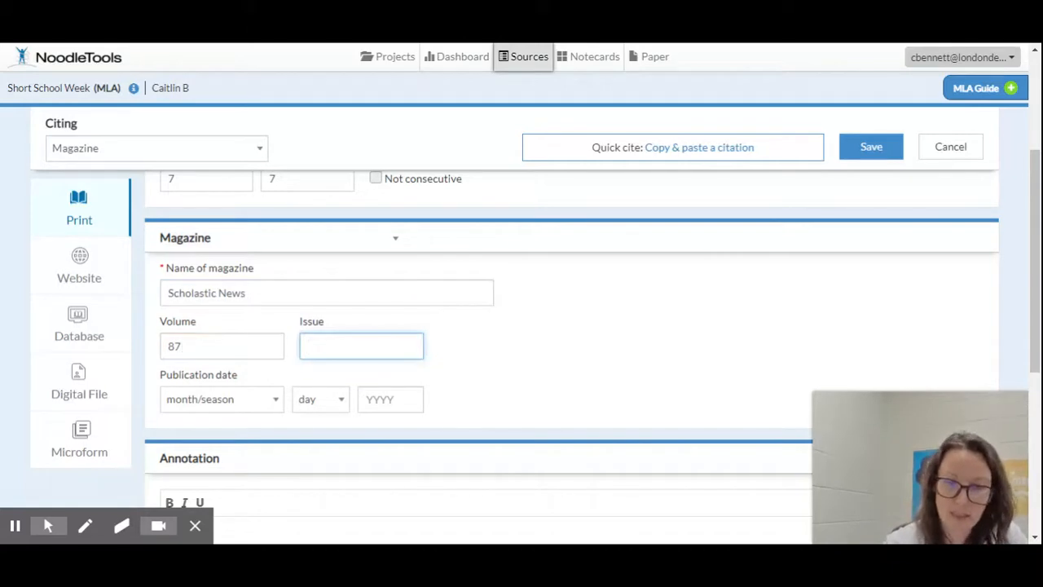
text(4)
key(Tab)
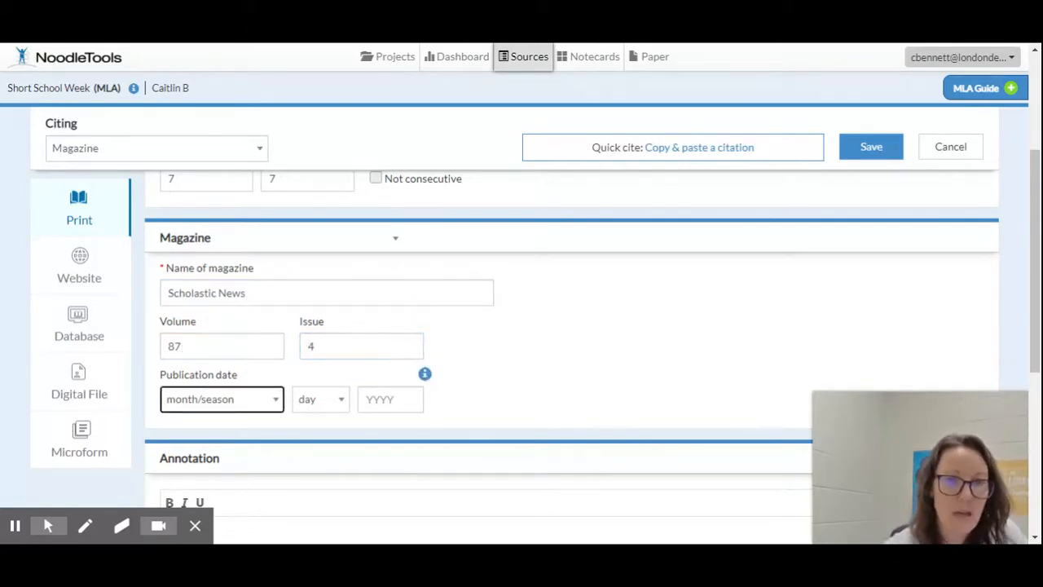
Step: Set the magazine's publication date to October 1, 2018
click(271, 399)
scroll(262, 371, down, 2)
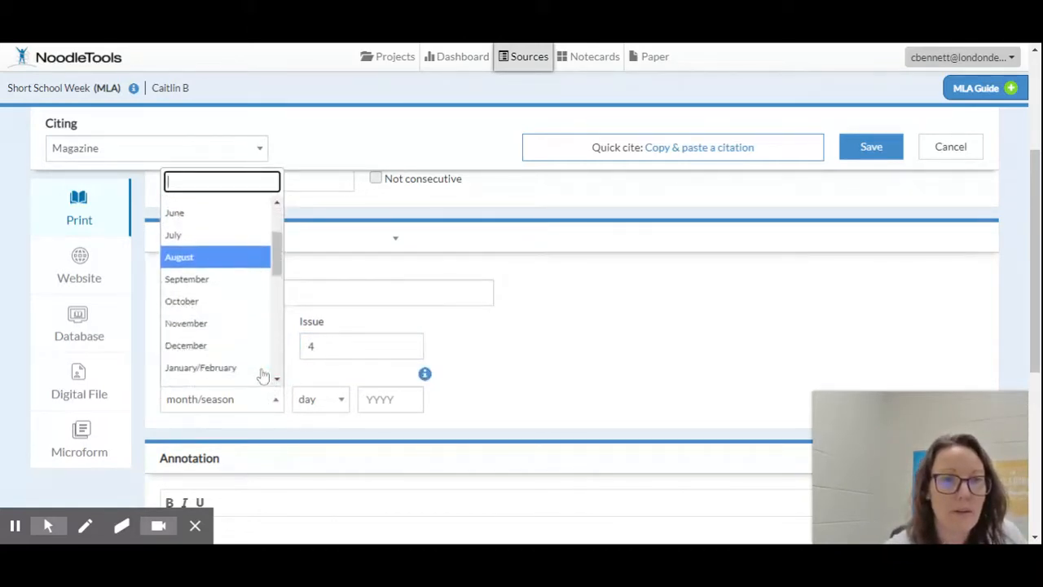
click(240, 301)
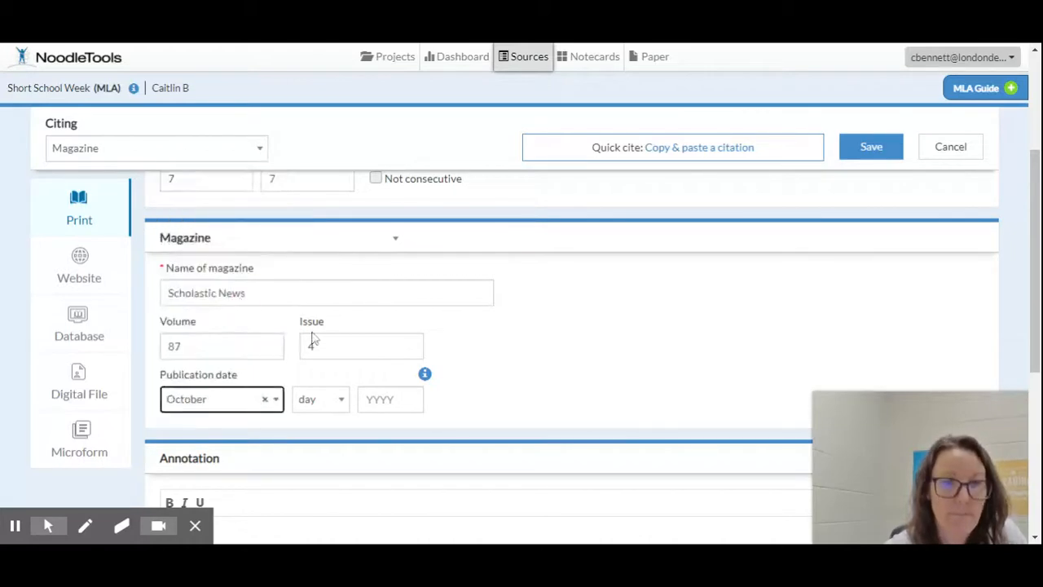
click(317, 399)
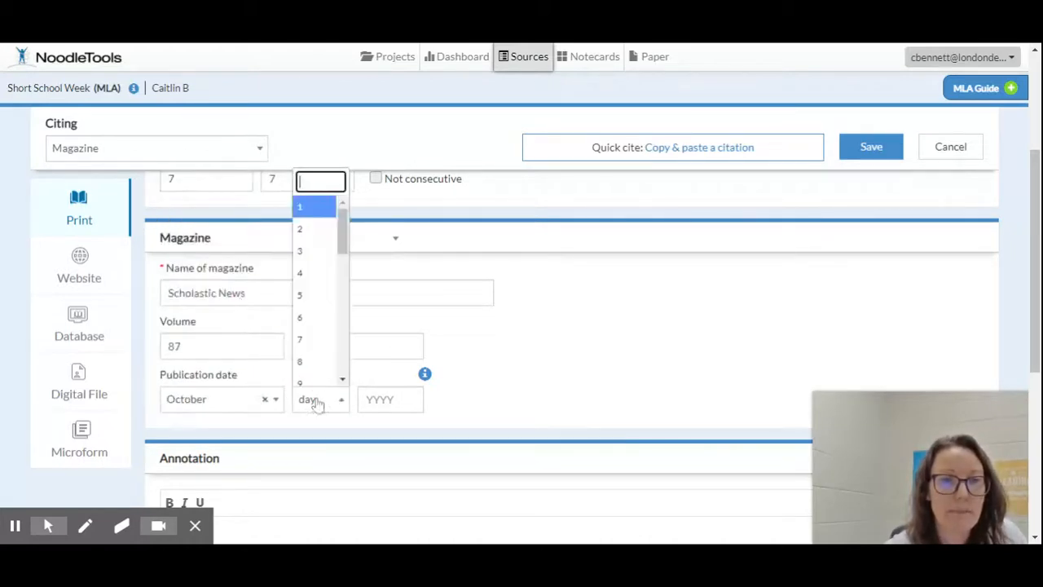
click(316, 213)
click(394, 402)
text(2)
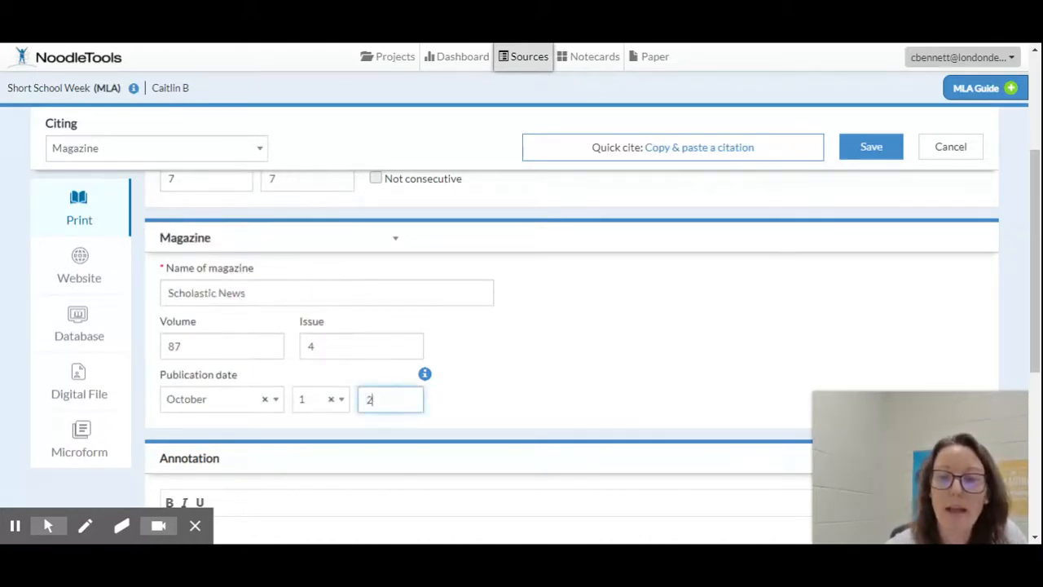
text(018)
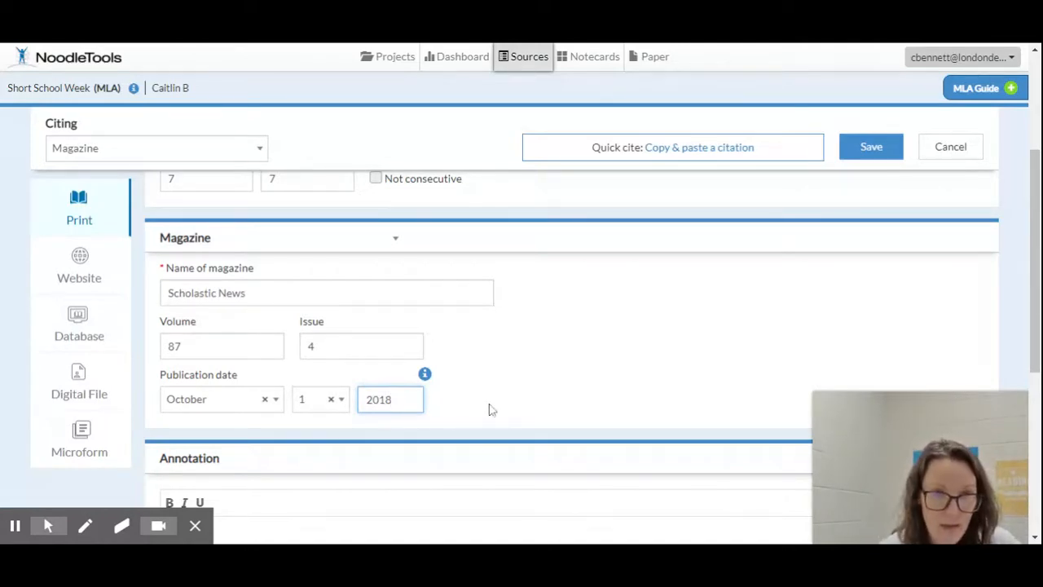
click(546, 407)
Step: Change the magazine name to "Scholastic news" with a lowercase n to try the capitalization check
scroll(548, 411, up, 1)
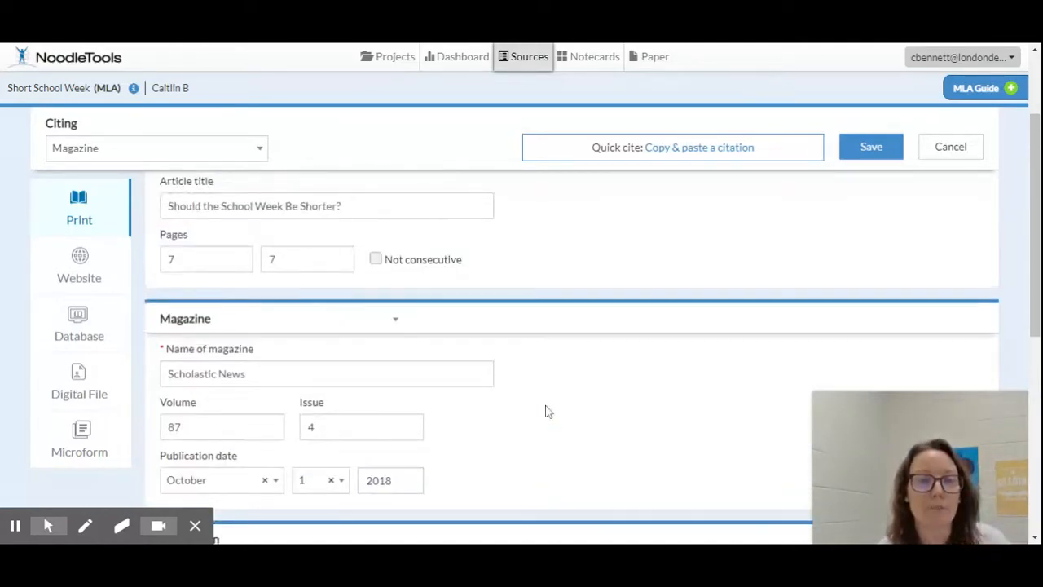
scroll(547, 412, up, 2)
scroll(547, 411, down, 4)
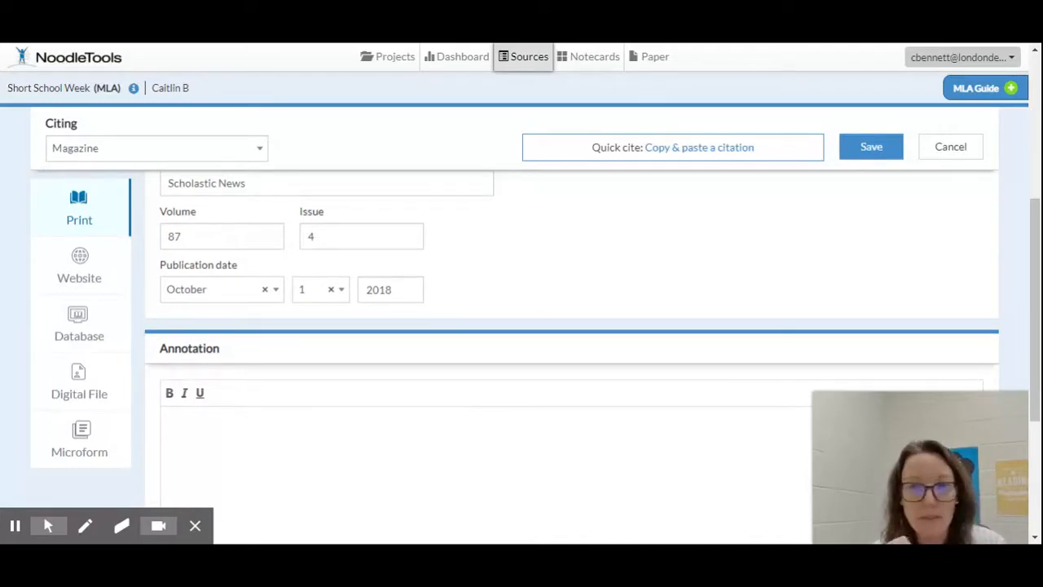
scroll(458, 398, up, 1)
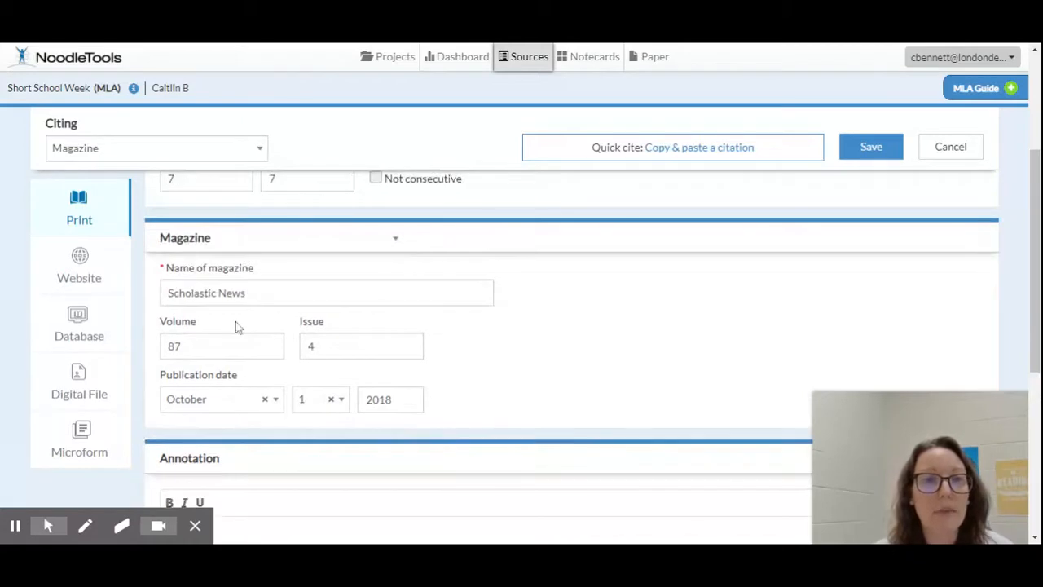
click(220, 293)
key(BackSpace)
text(n)
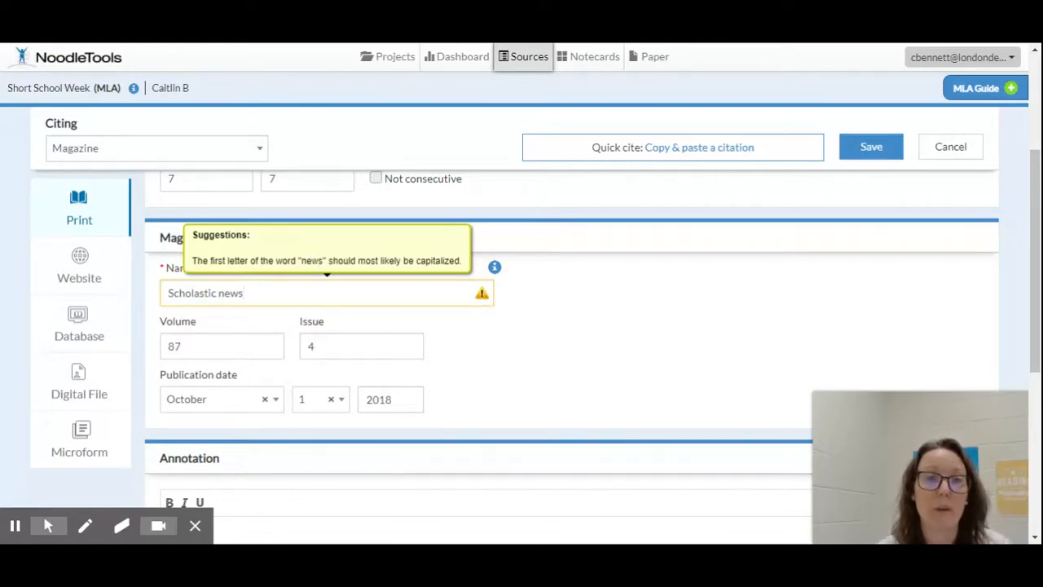
click(383, 342)
click(235, 346)
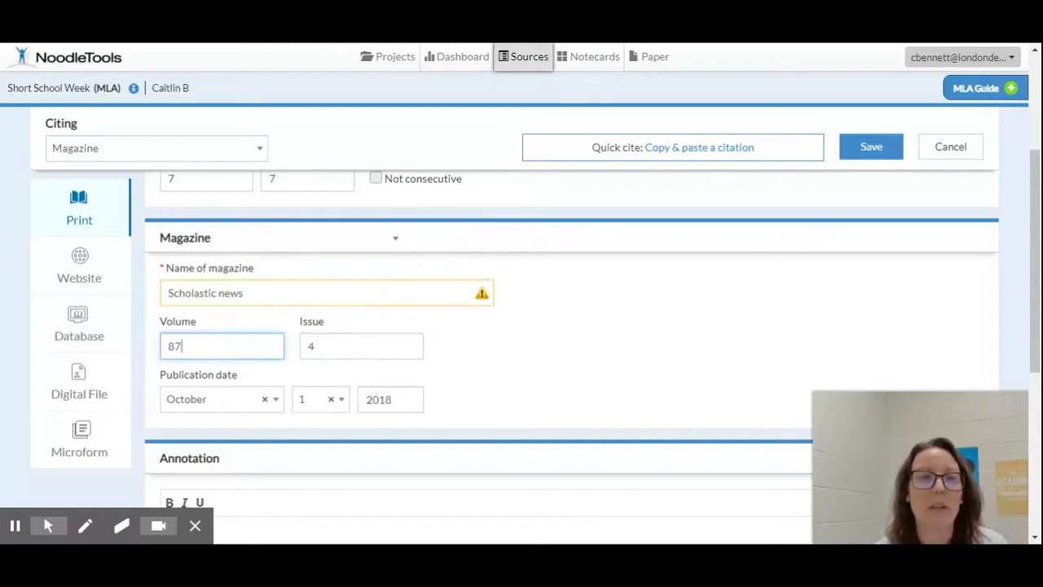
Step: Restore the capital N in the magazine name so it reads "Scholastic News"
click(231, 293)
double_click(230, 293)
text(News)
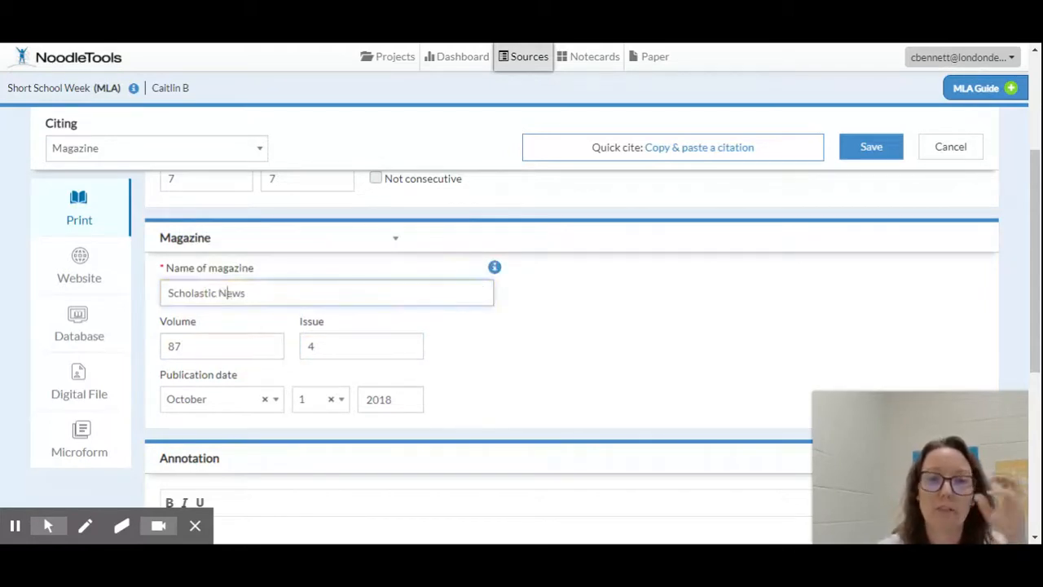
Step: Review the completed article and magazine details and save the citation
scroll(571, 337, up, 3)
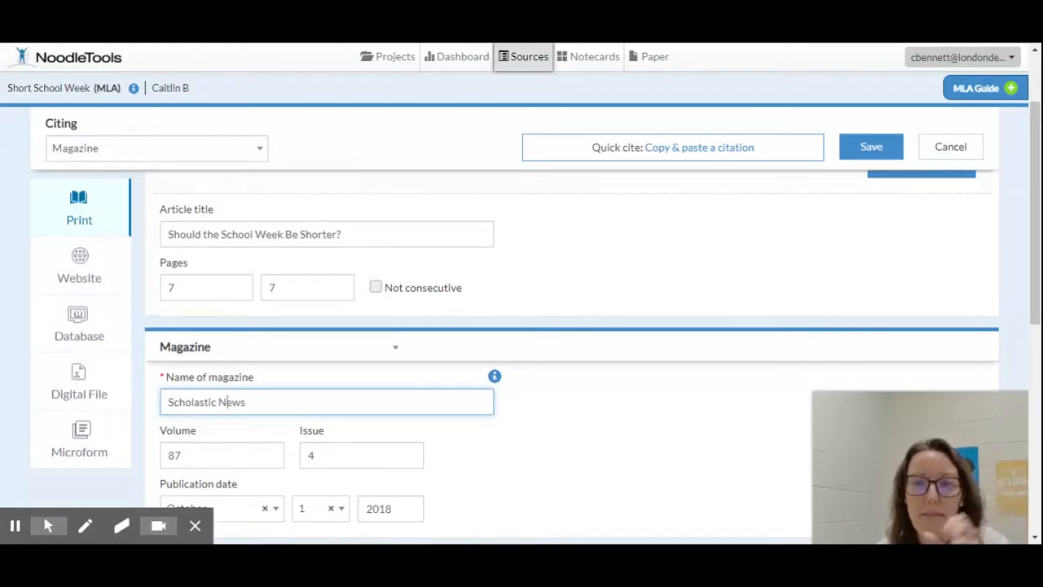
scroll(471, 285, down, 2)
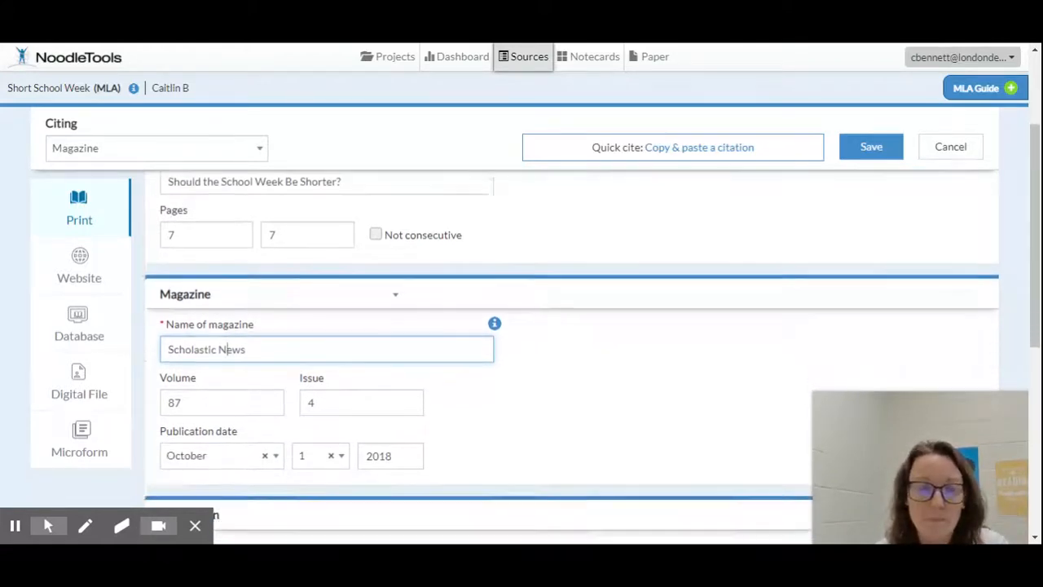
click(872, 148)
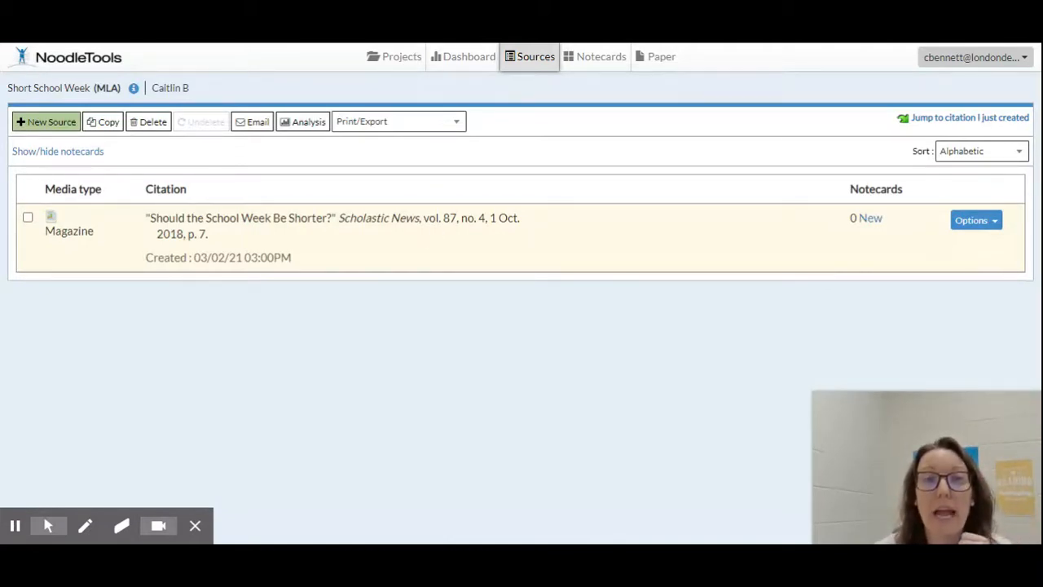
drag(423, 219, 475, 218)
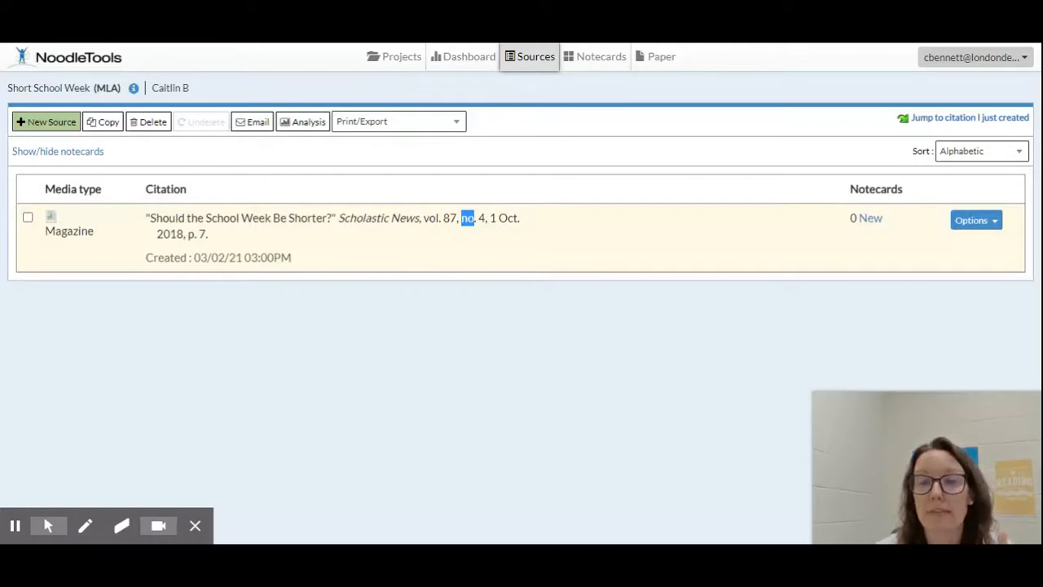
click(491, 251)
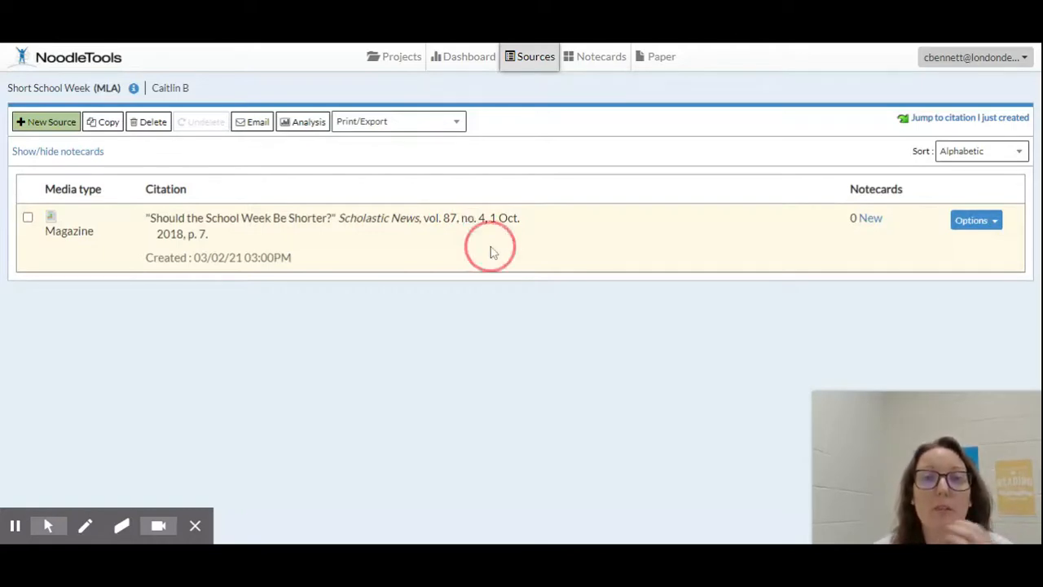